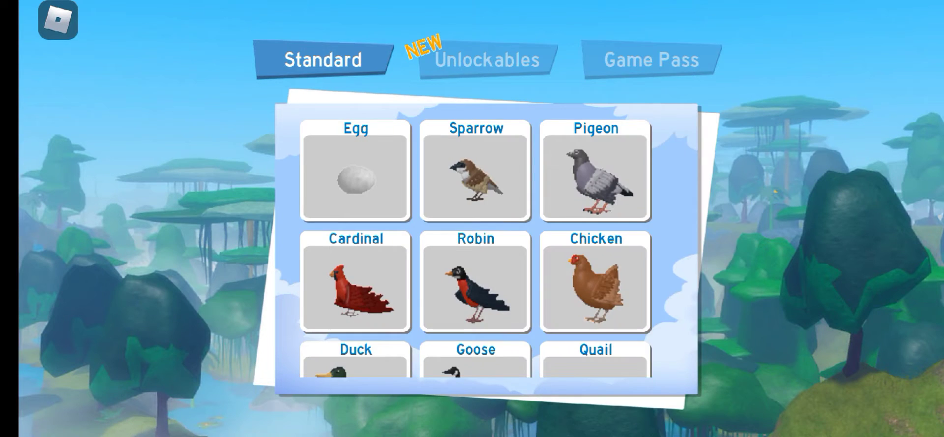
- Browse the Sparrow and Egg options, then pick the Cardinal hatchling and press Play
left_click(476, 170)
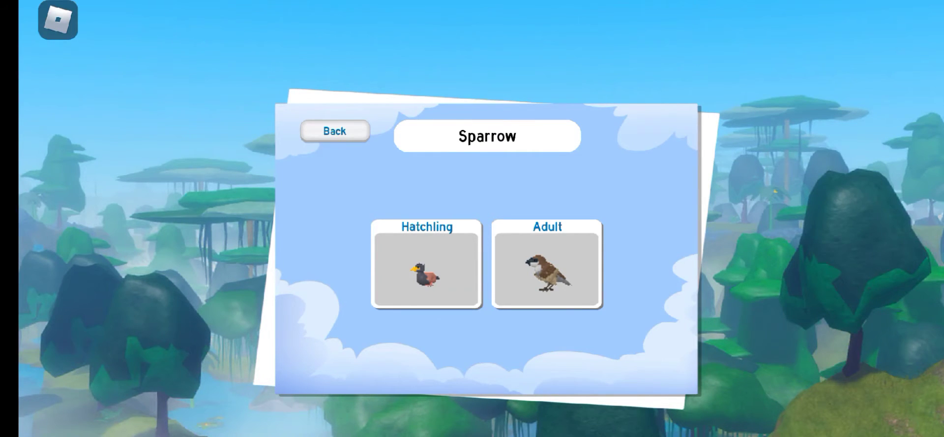
left_click(335, 131)
left_click(338, 199)
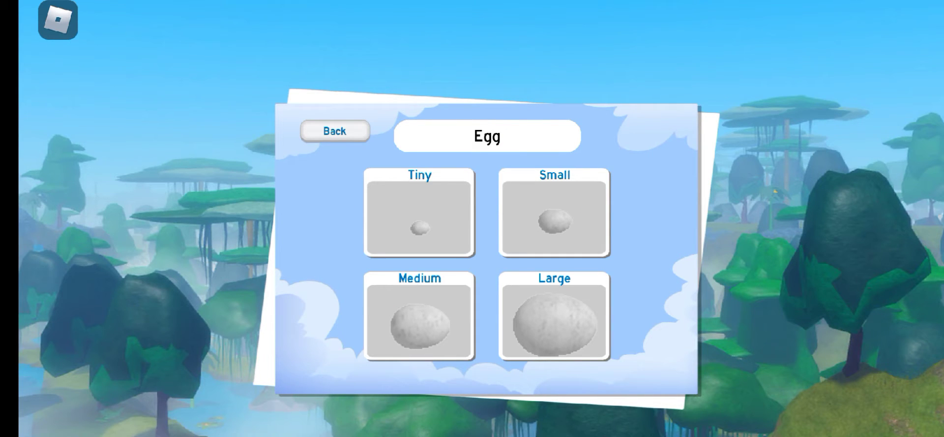
left_click(335, 130)
left_click(356, 281)
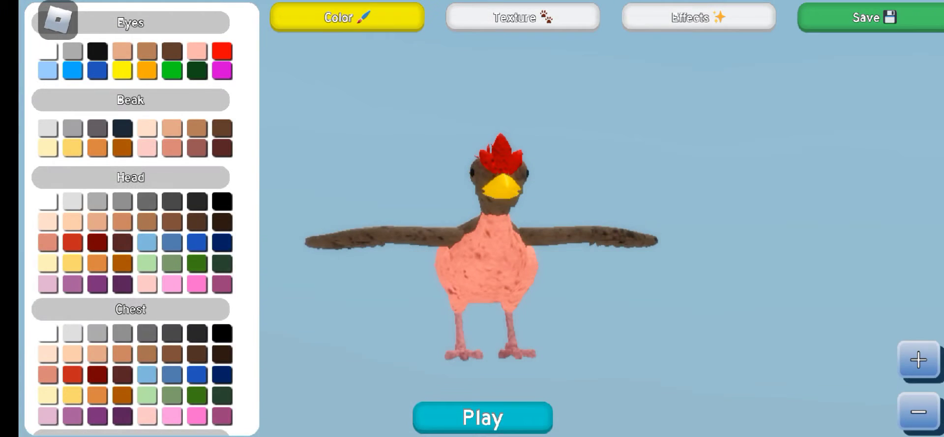
left_click(482, 416)
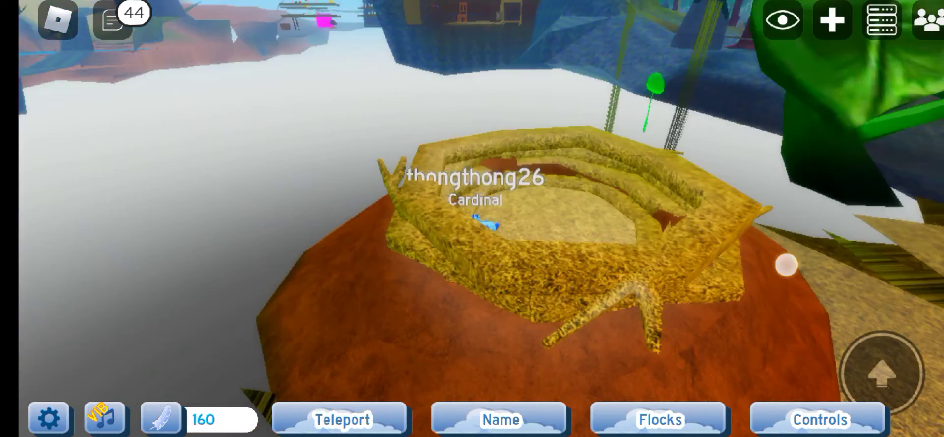
- Orbit around the nest, make the hatchling jump, and bring up the Village-to-Skylands teleport list
mouse_move(786, 265)
left_mouse_down()
mouse_move(766, 306)
mouse_move(824, 313)
left_mouse_up()
left_click(882, 373)
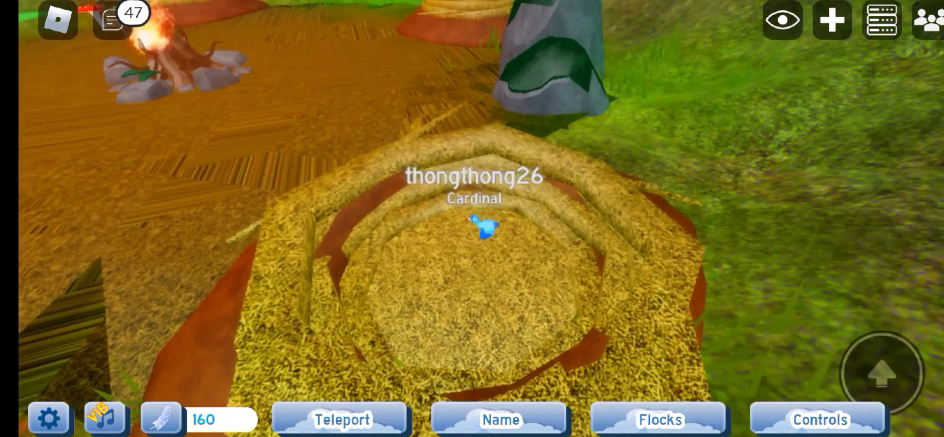
mouse_move(812, 266)
left_mouse_down()
mouse_move(820, 280)
mouse_move(745, 253)
left_mouse_up()
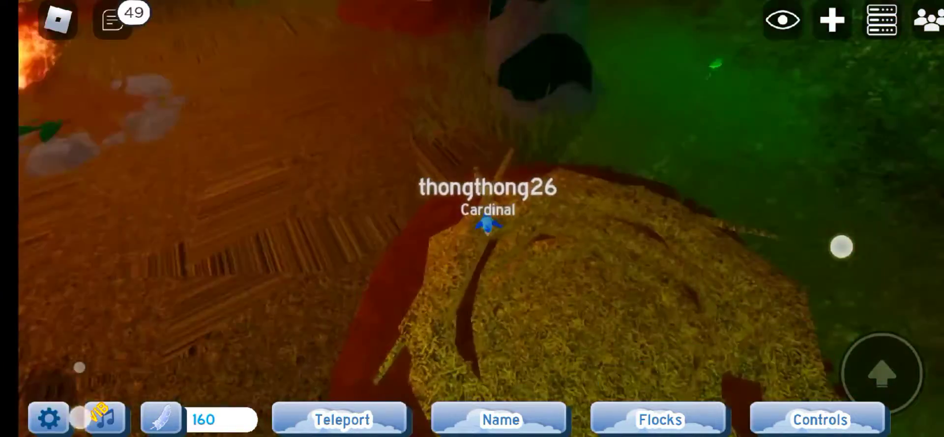
left_click_drag(842, 247, 786, 280)
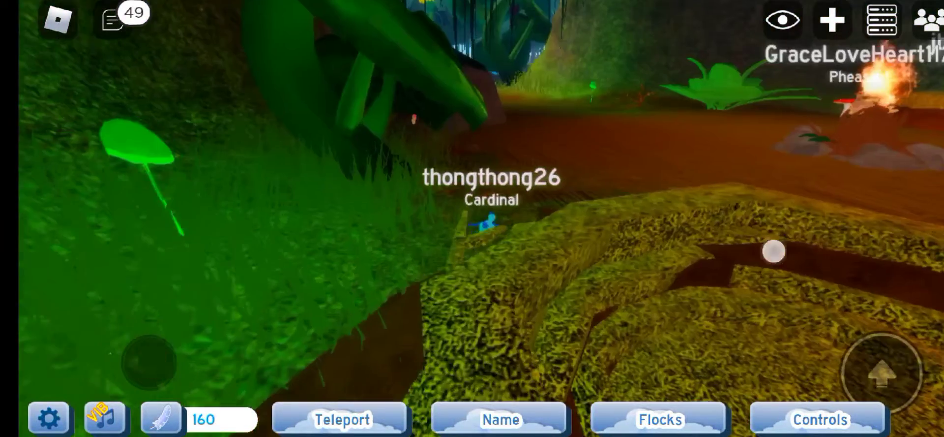
left_click_drag(773, 251, 37, 362)
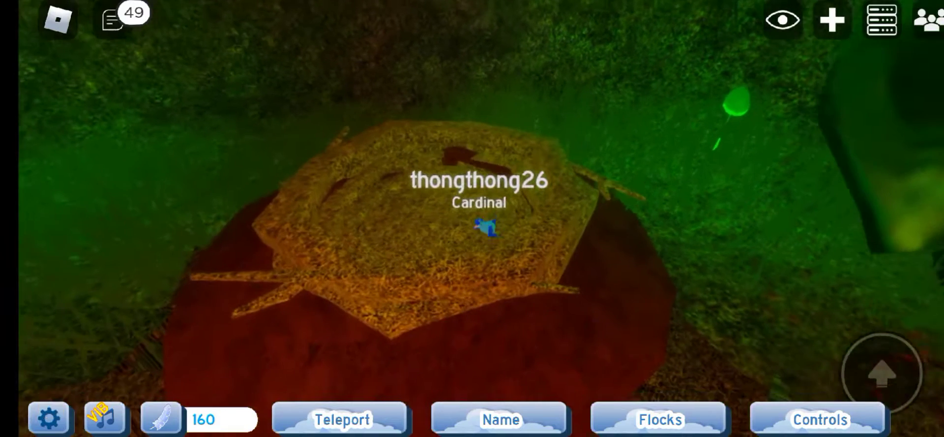
left_click_drag(664, 222, 664, 236)
left_click(354, 419)
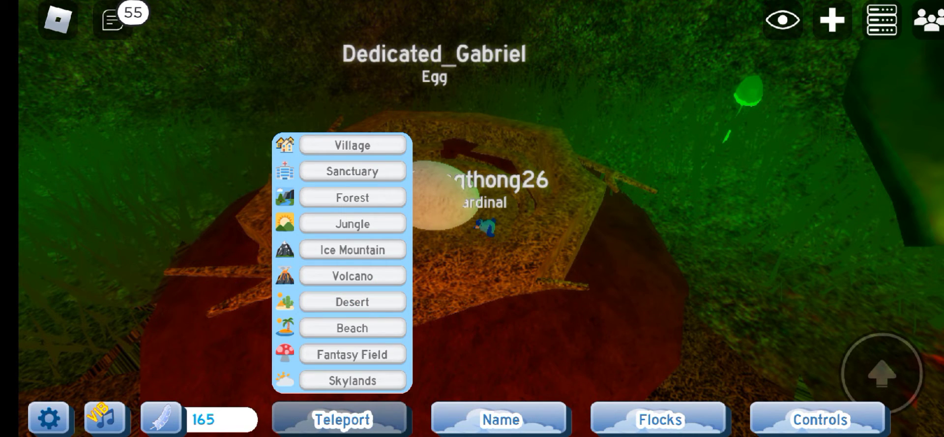
- Choose Village from the teleport destinations
left_click(352, 146)
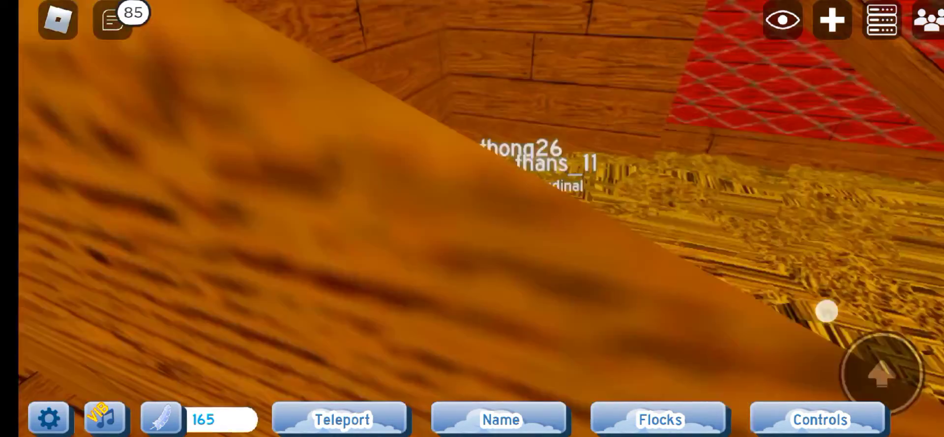
- Bring up the action controls, sit the hatchling, and look around the barn
left_click(818, 419)
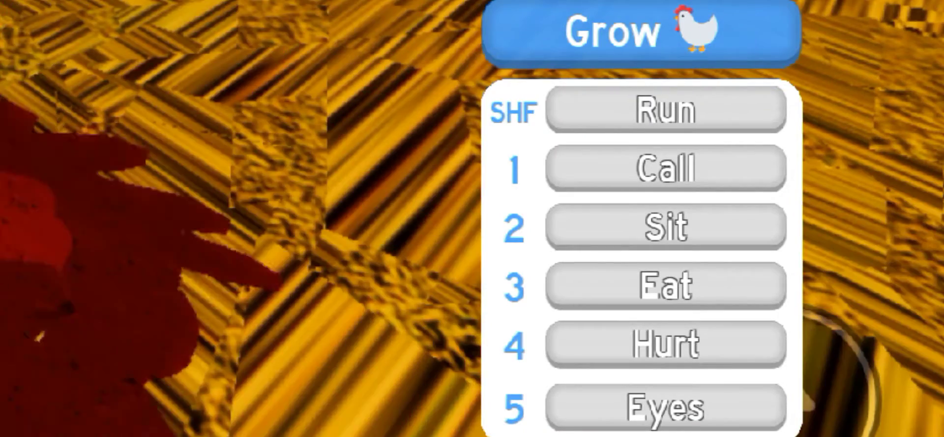
left_click(831, 298)
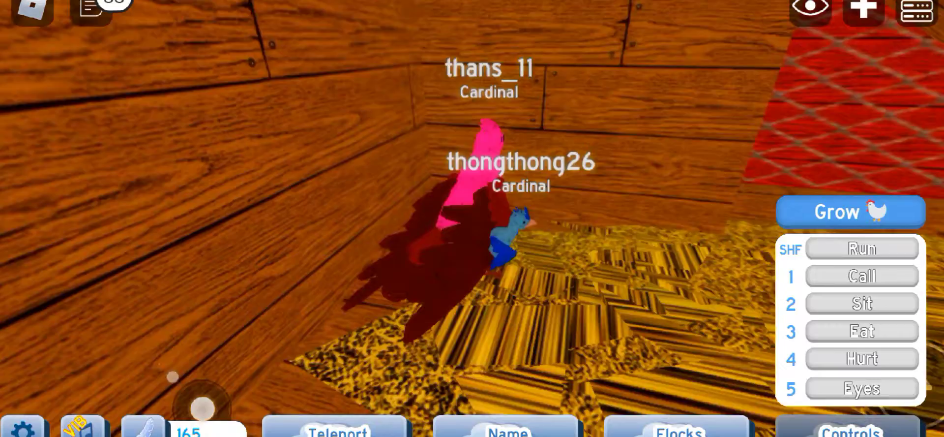
left_click_drag(201, 412, 615, 336)
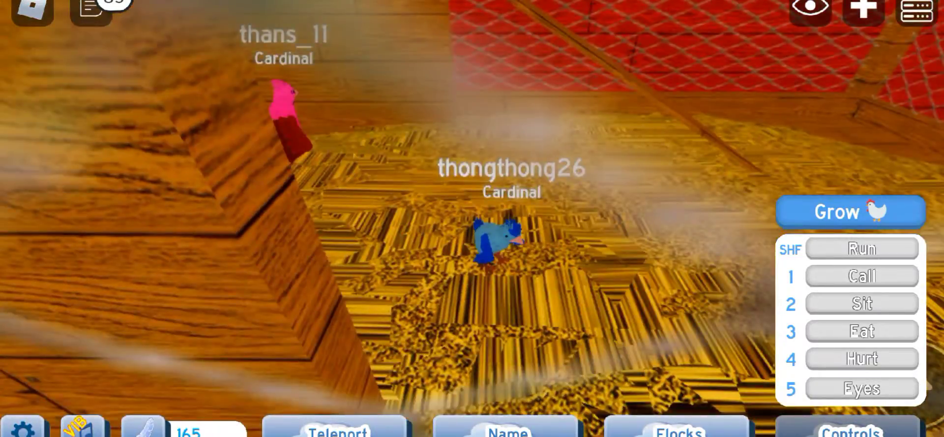
left_click_drag(546, 325, 176, 372)
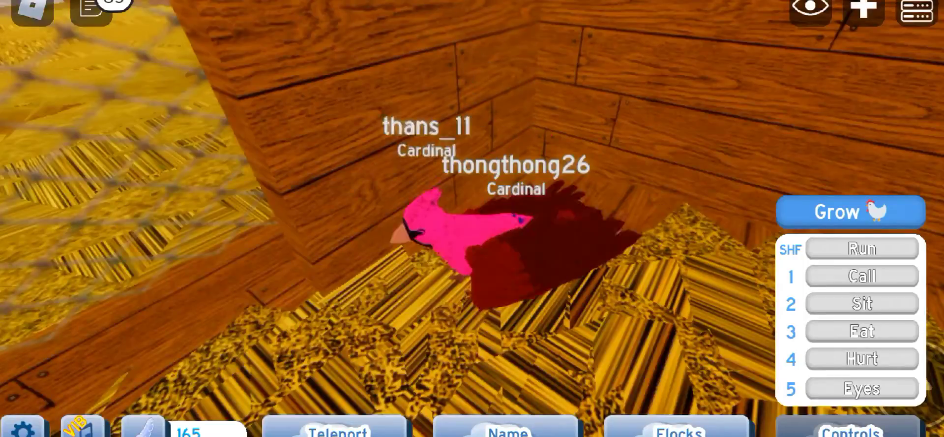
left_click_drag(132, 407, 295, 369)
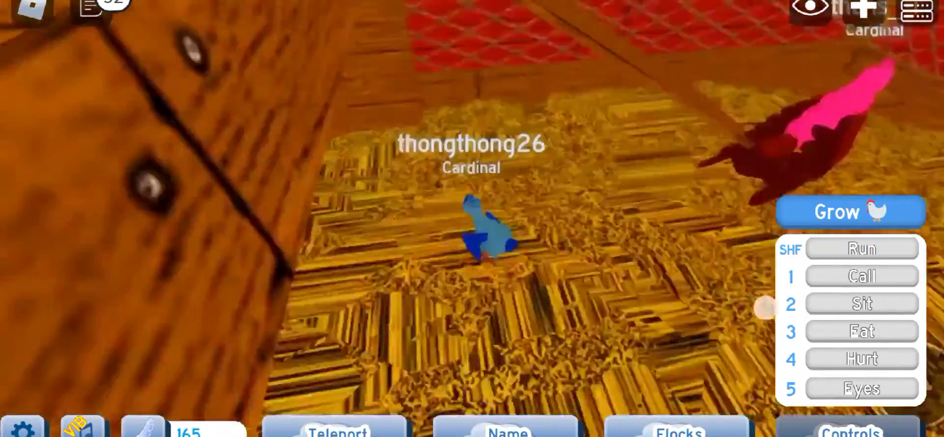
mouse_move(89, 236)
left_mouse_down()
mouse_move(53, 273)
mouse_move(730, 220)
mouse_move(651, 263)
mouse_move(694, 231)
left_mouse_up()
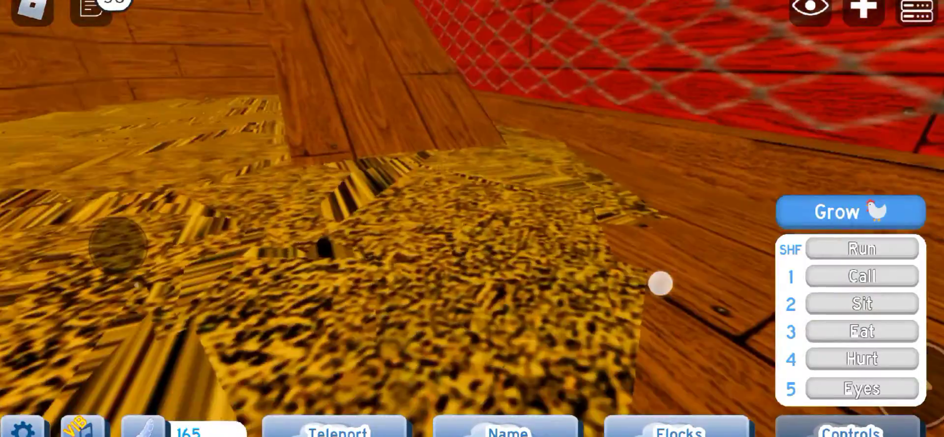
mouse_move(630, 272)
left_mouse_down()
mouse_move(683, 296)
mouse_move(586, 224)
left_mouse_up()
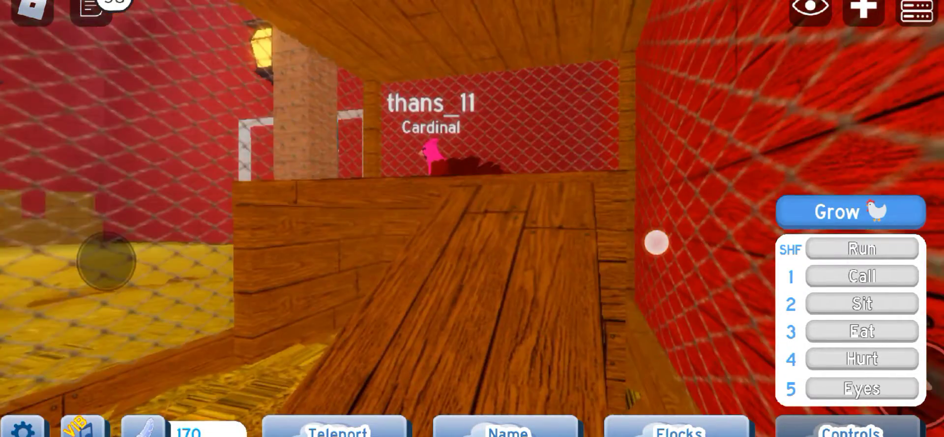
- Hide and reshow the action controls, then sit the hatchling again
left_click(848, 428)
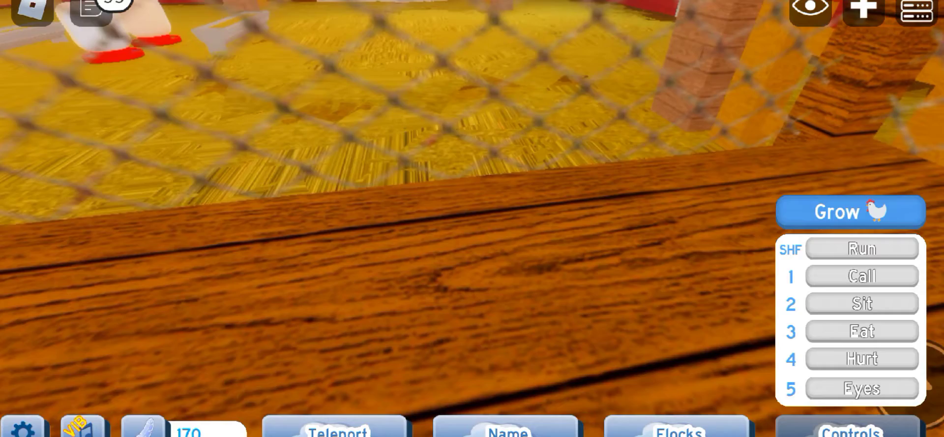
left_click(862, 303)
left_click(848, 428)
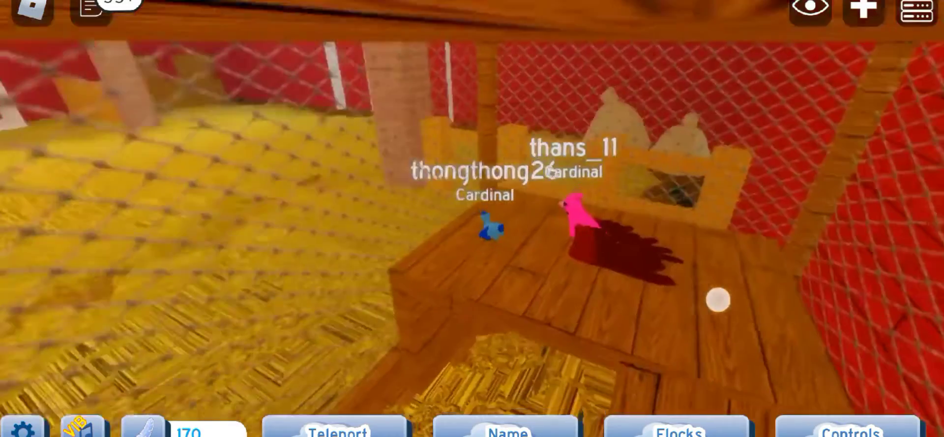
- Pull the camera out beyond the wire cage toward the village paths
mouse_move(640, 334)
left_mouse_down()
mouse_move(745, 287)
mouse_move(846, 266)
left_mouse_up()
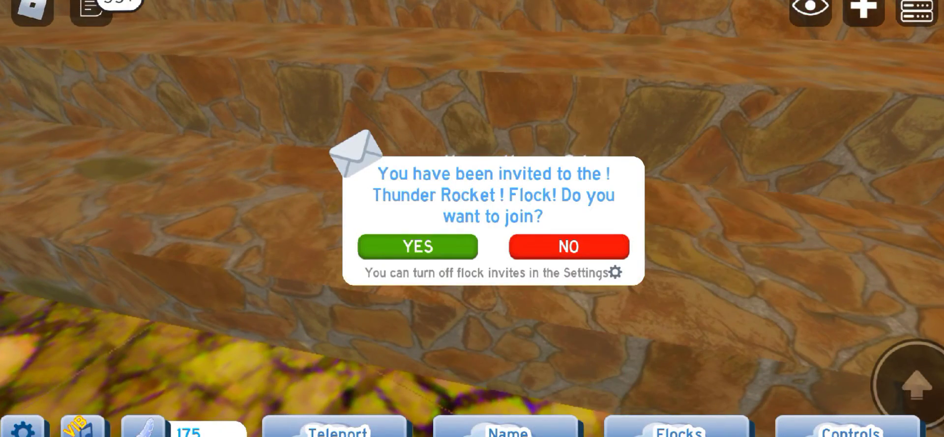
- Answer the Thunder Rocket flock invite and check the Flocks and Teleport menus
left_click(417, 246)
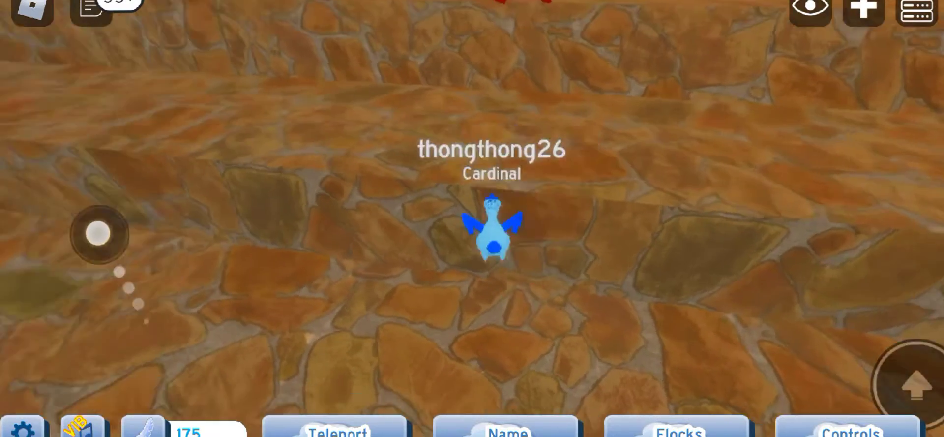
left_click(678, 429)
left_click(679, 429)
left_click(335, 430)
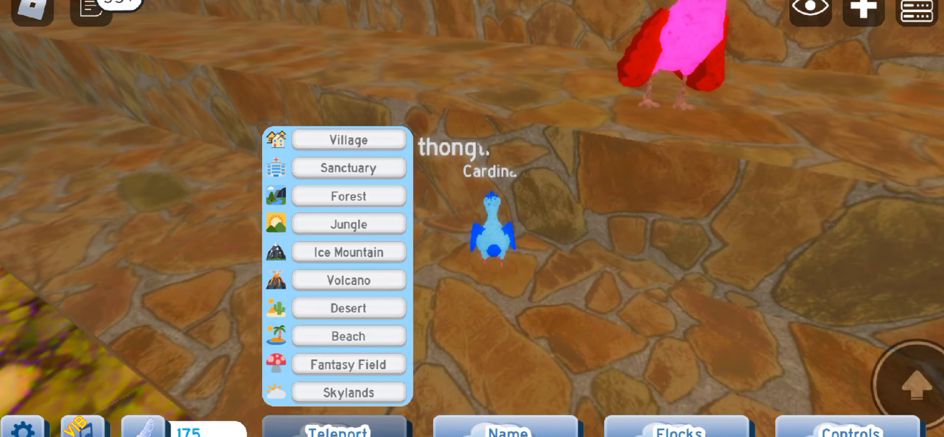
left_click(336, 429)
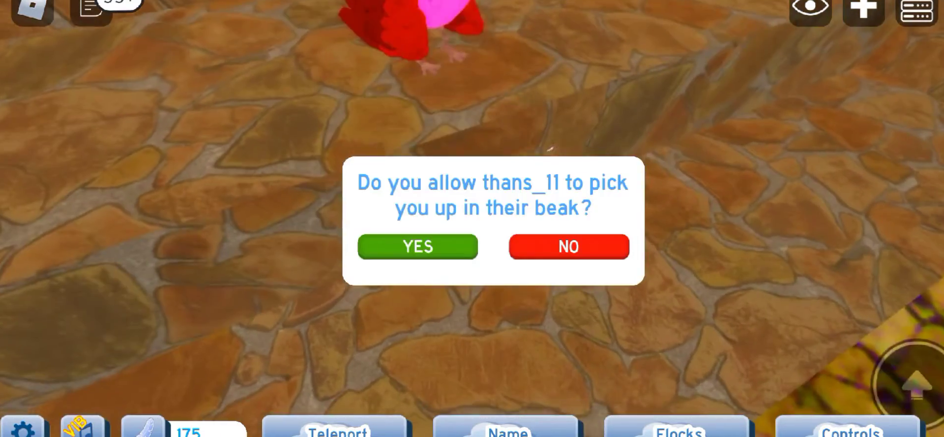
- Accept the red cardinal's pick-up, get off, and walk toward the house door
left_click(418, 245)
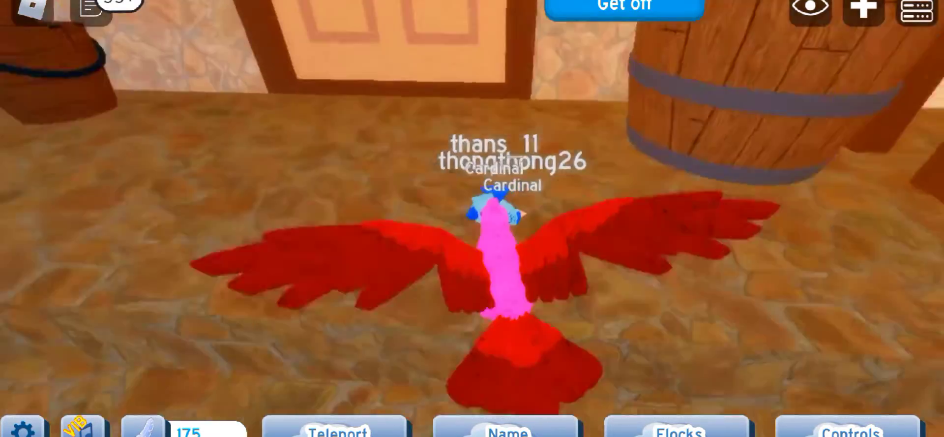
left_click(623, 6)
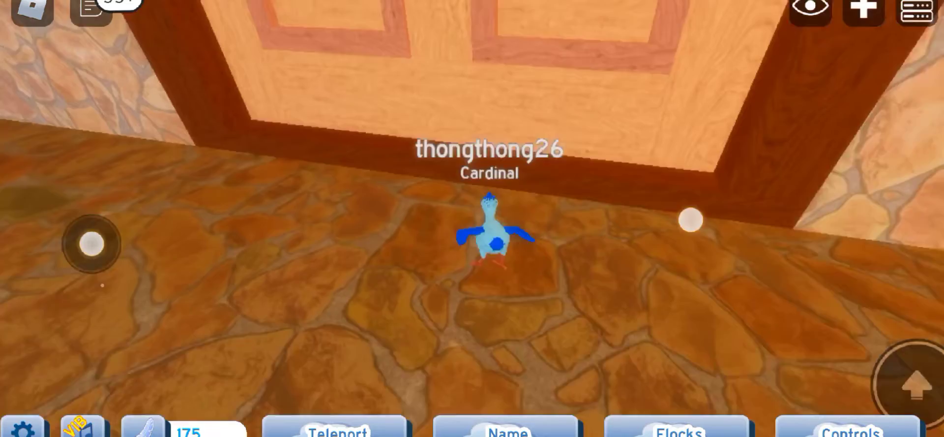
mouse_move(690, 221)
left_mouse_down()
mouse_move(685, 193)
mouse_move(605, 183)
mouse_move(697, 304)
mouse_move(814, 321)
mouse_move(785, 321)
left_mouse_up()
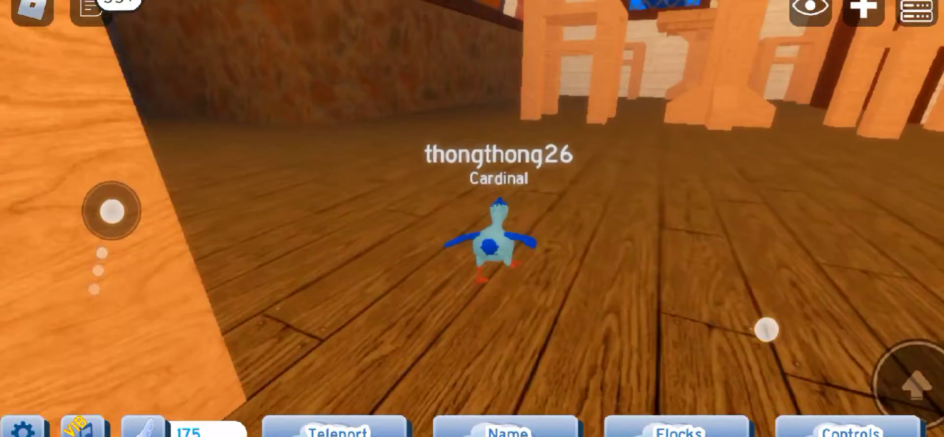